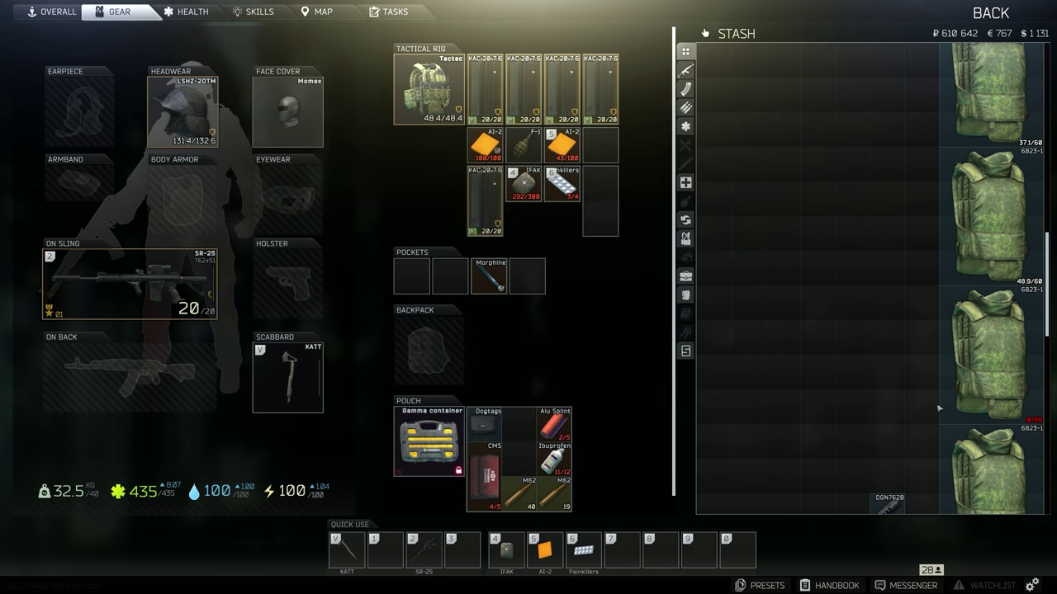
Bring Steam forward and press Play on Borderless Gaming from the Library Home page
key(super)
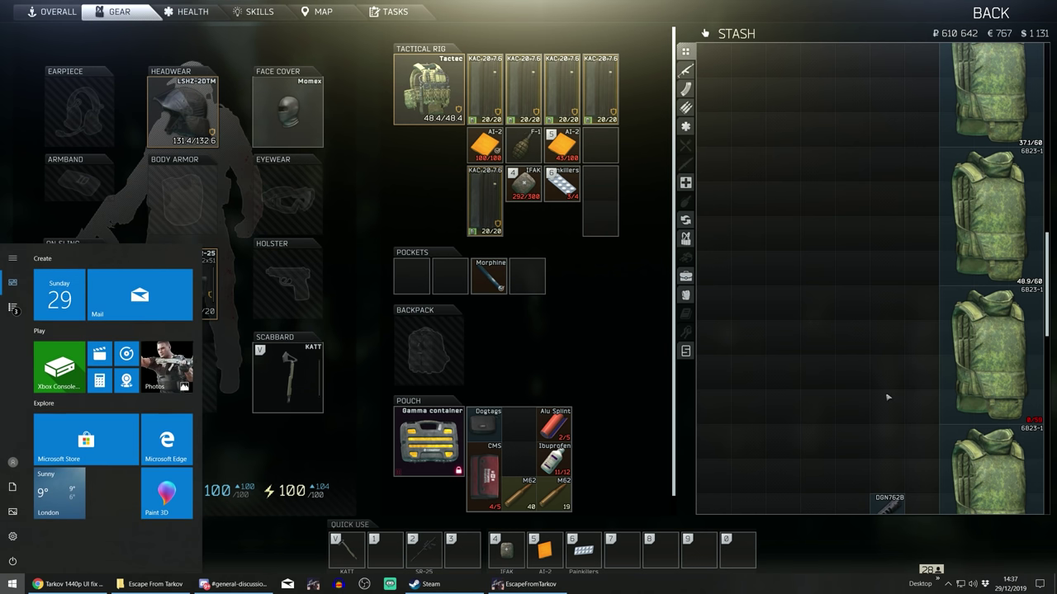
click(425, 584)
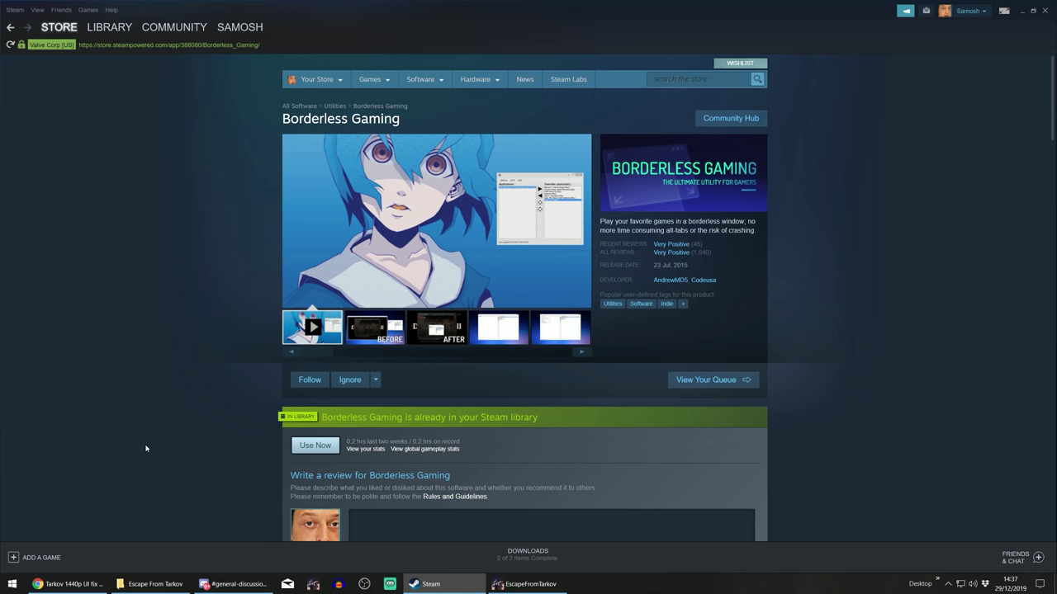
scroll(252, 394, down, 4)
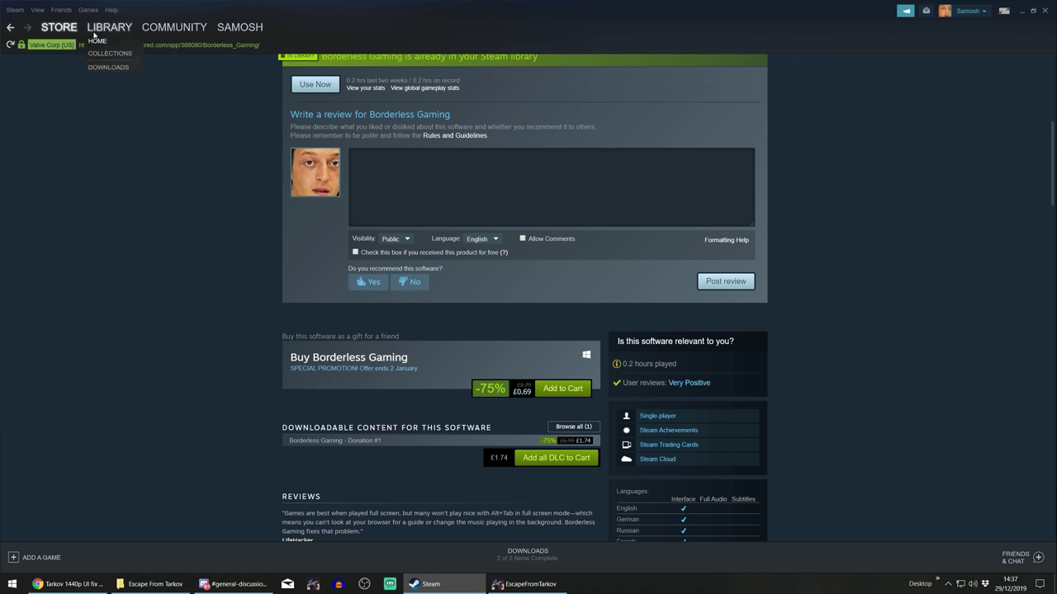
click(100, 40)
click(36, 50)
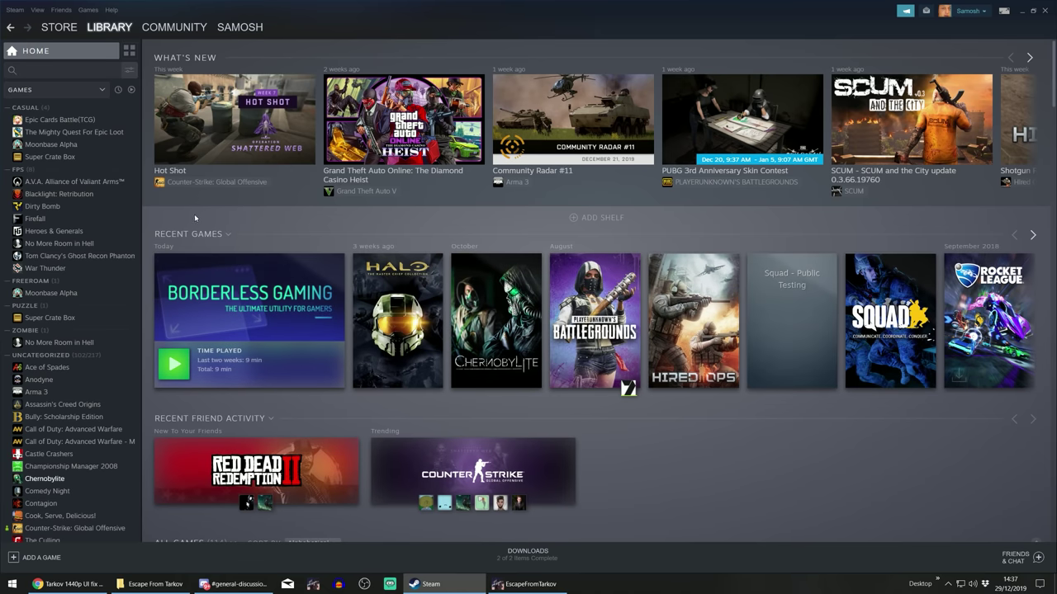
click(174, 364)
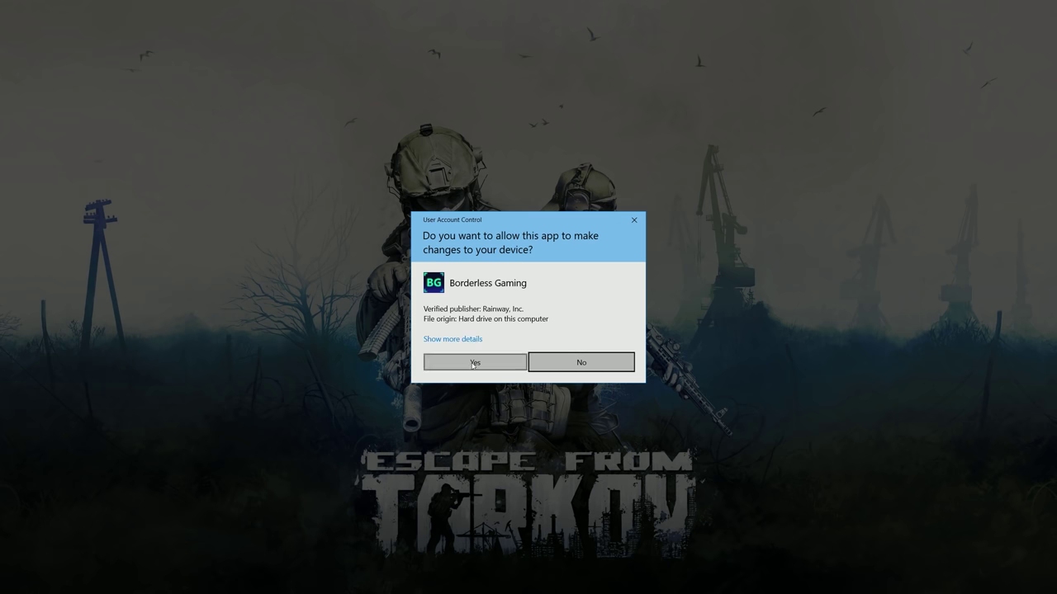
Grant Borderless Gaming administrator rights at the UAC prompt and return to the Tarkov gear screen
click(474, 363)
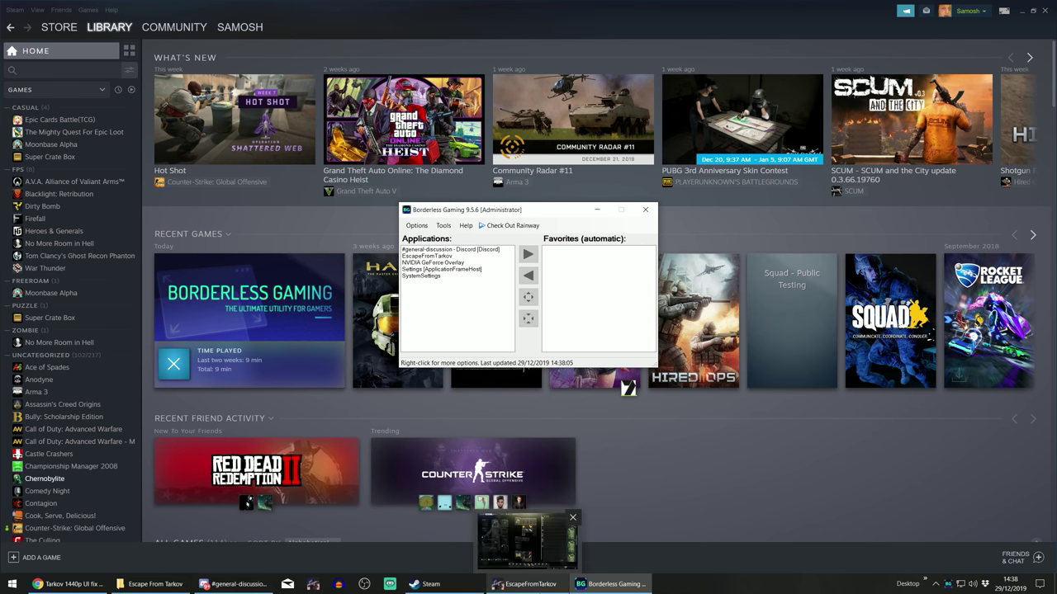
click(528, 584)
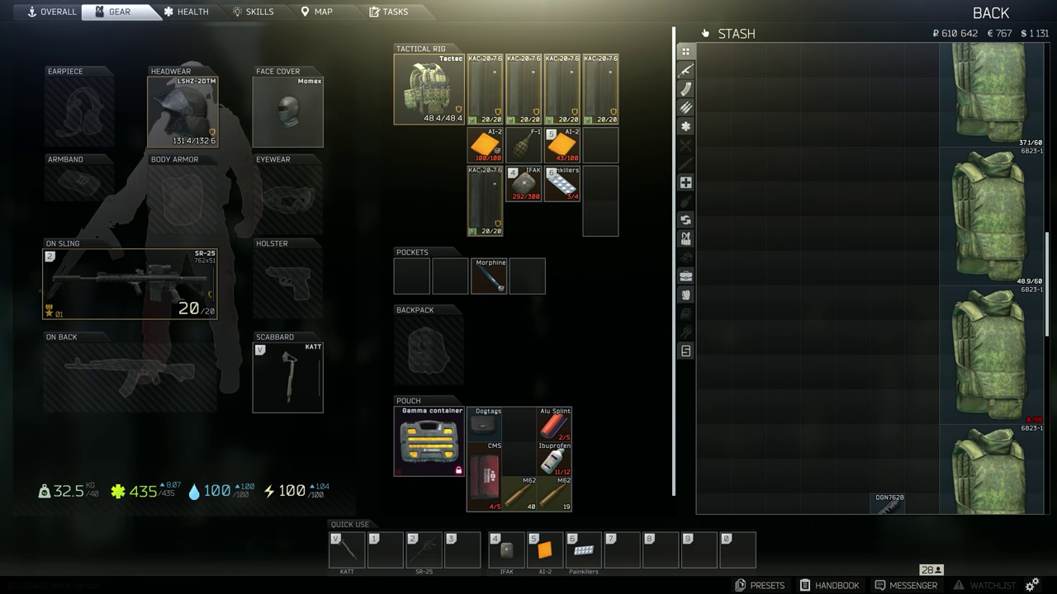
In Graphics settings, set resolution to 1920x1080 (16:9), keep it, and choose Borderless screen mode
click(1032, 585)
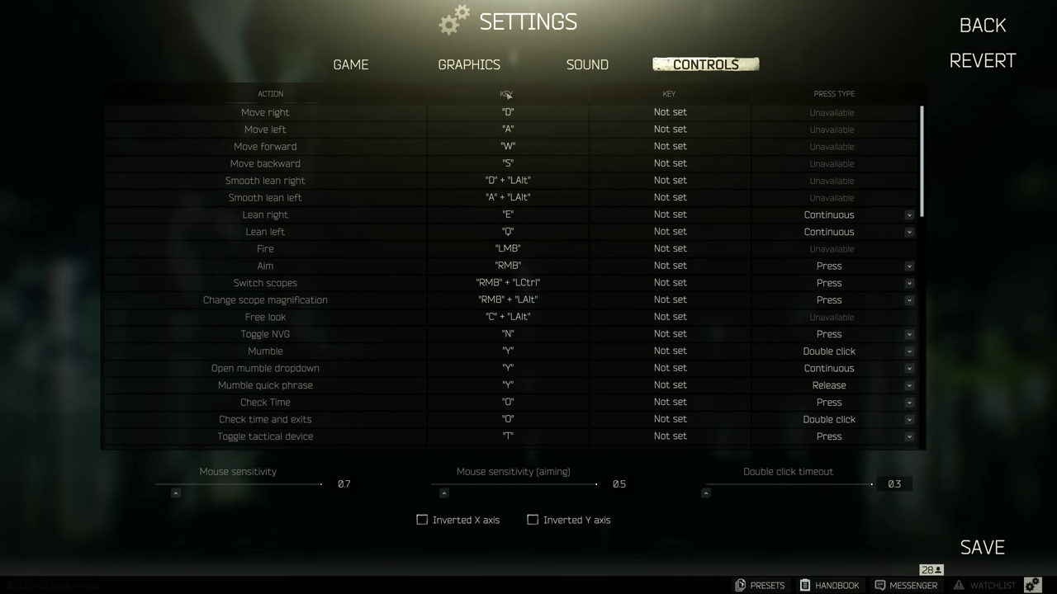
click(453, 73)
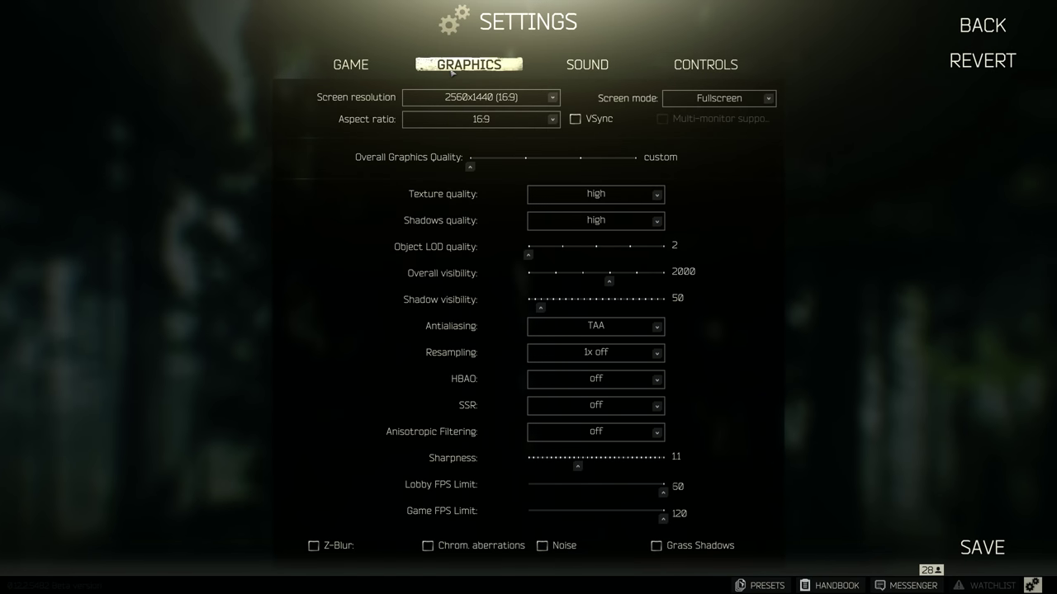
click(548, 98)
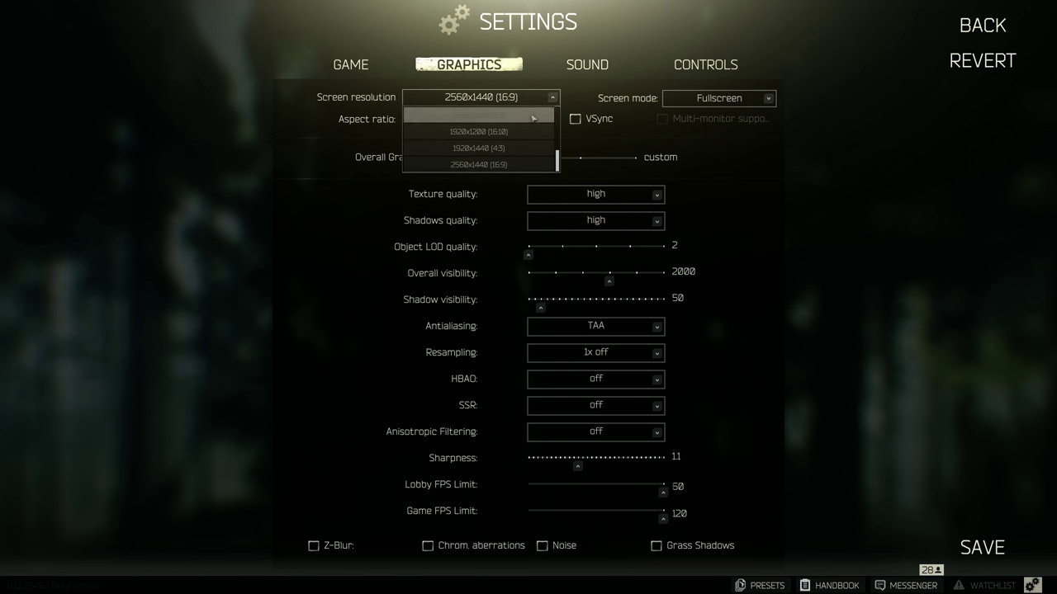
scroll(514, 146, up, 2)
click(511, 150)
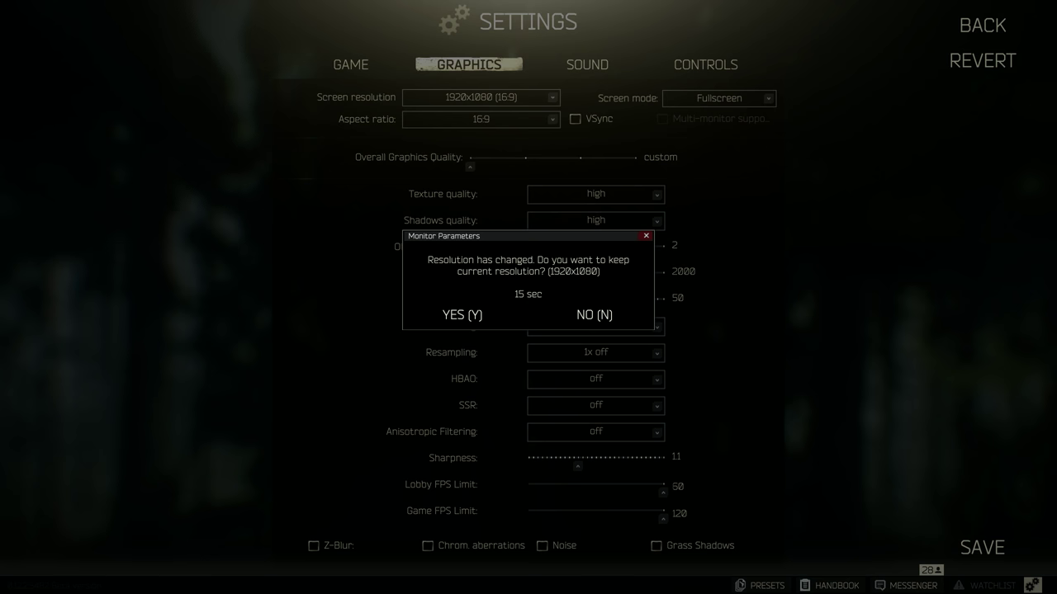
click(474, 332)
click(767, 99)
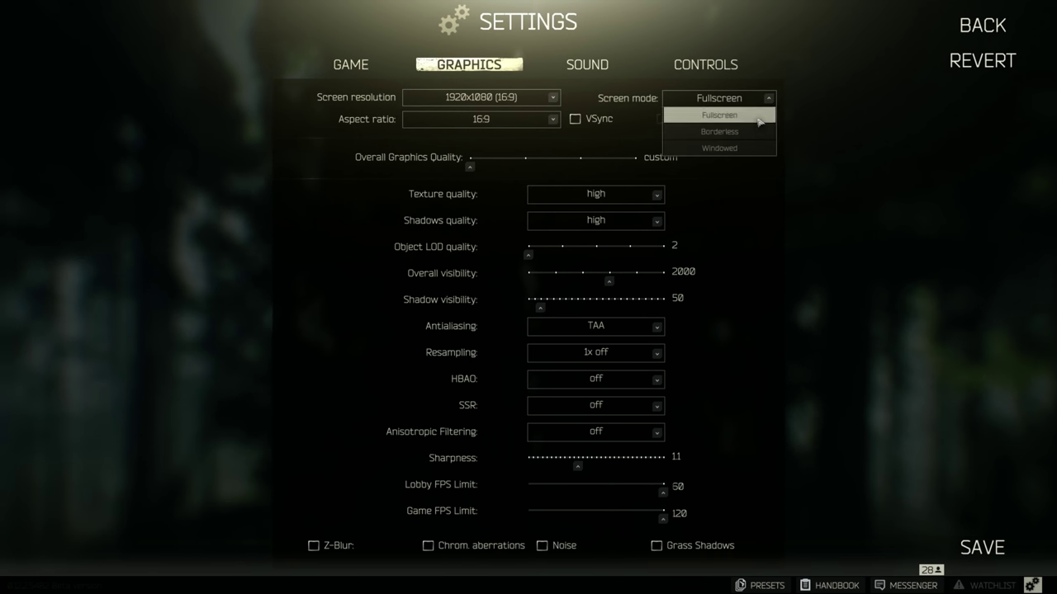
click(726, 129)
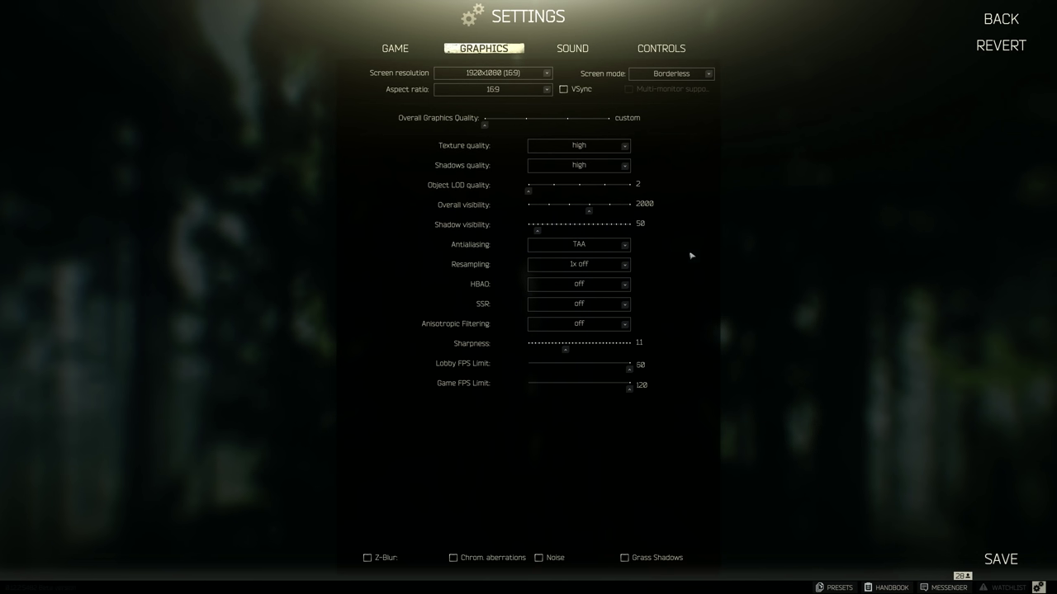
Save the Borderless 1920x1080 graphics settings and scroll the stash to check it fits on screen
click(1003, 559)
scroll(912, 354, down, 10)
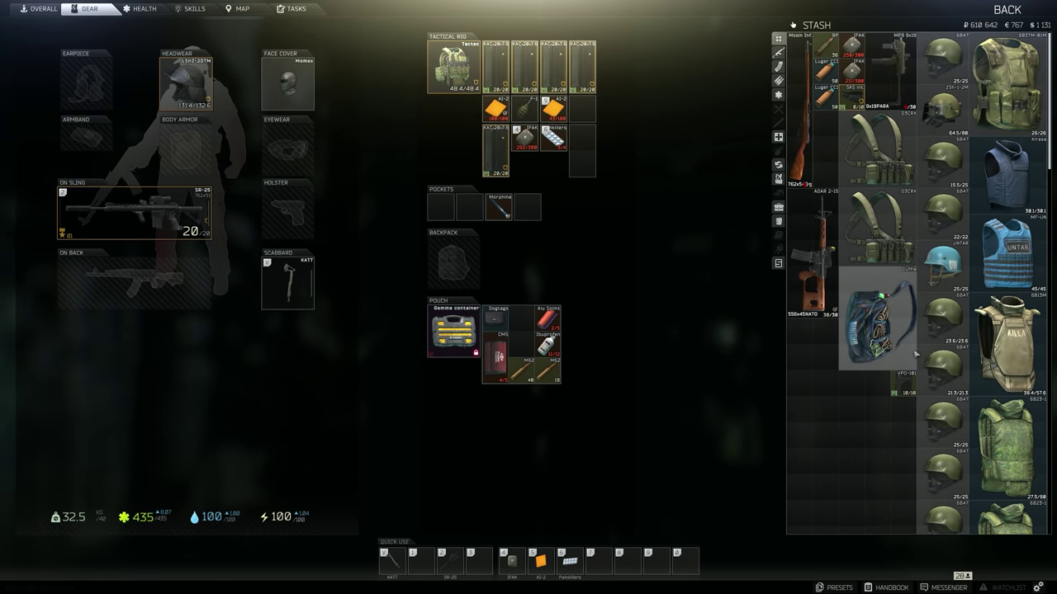
scroll(900, 368, up, 15)
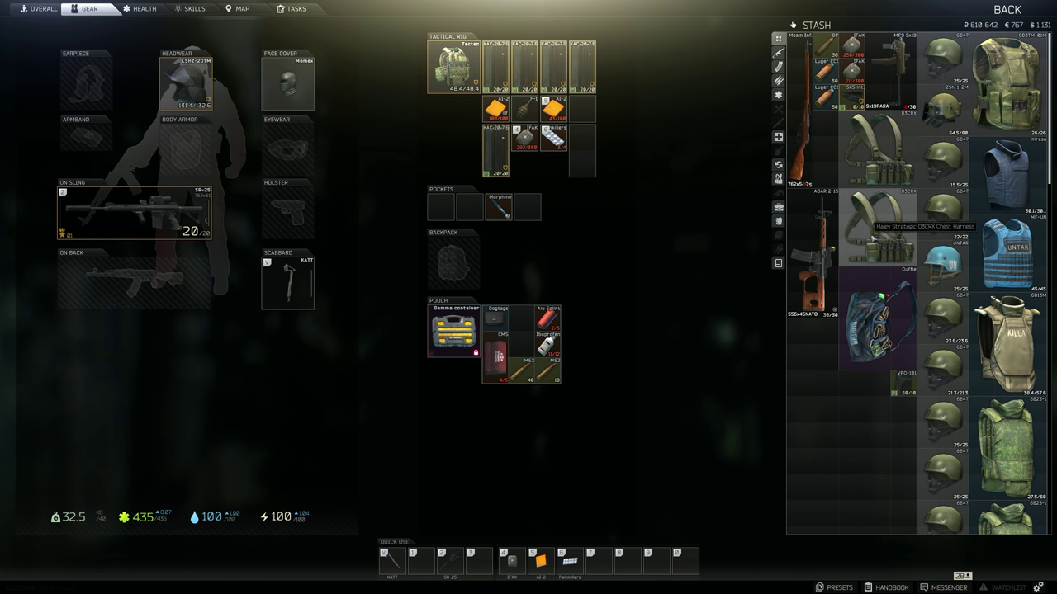
click(1039, 587)
Switch the screen resolution to native 2560x1440 and confirm keeping it
click(479, 49)
click(493, 72)
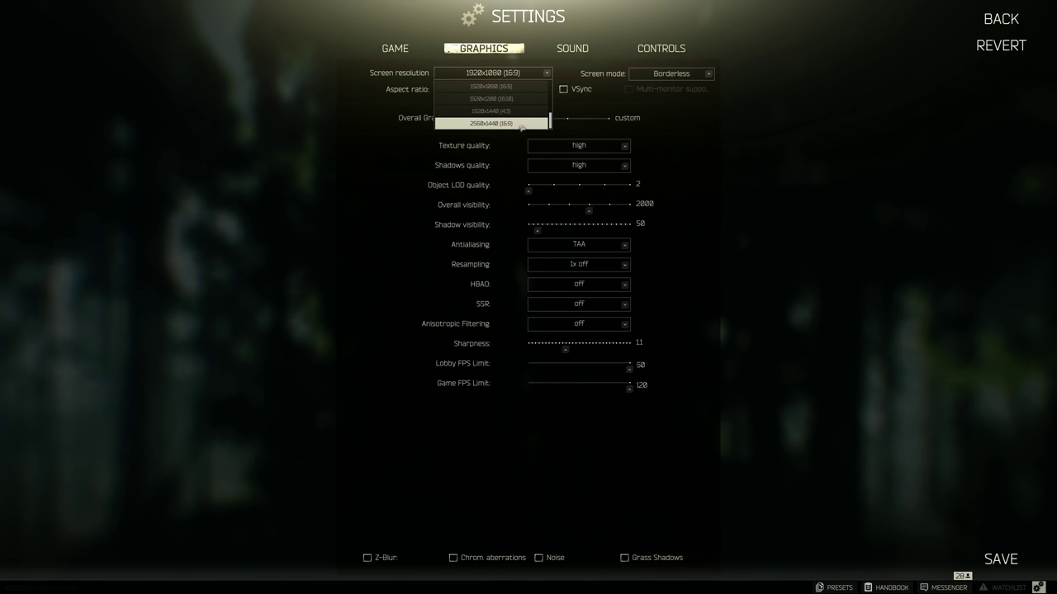
click(520, 123)
click(638, 233)
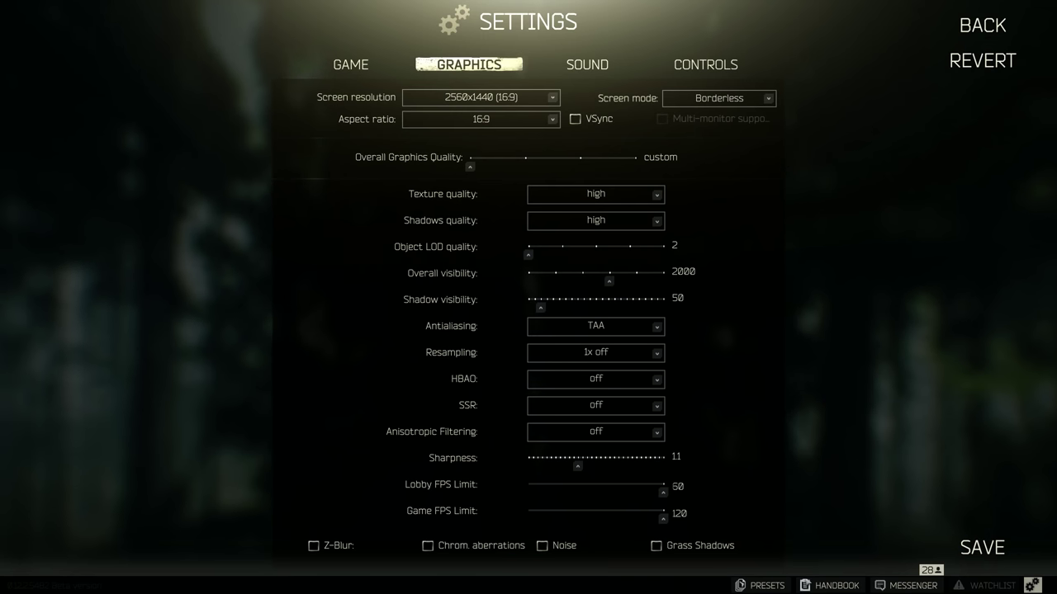
Switch the resolution back to 1920x1080 (16:9) and confirm keeping it
click(545, 95)
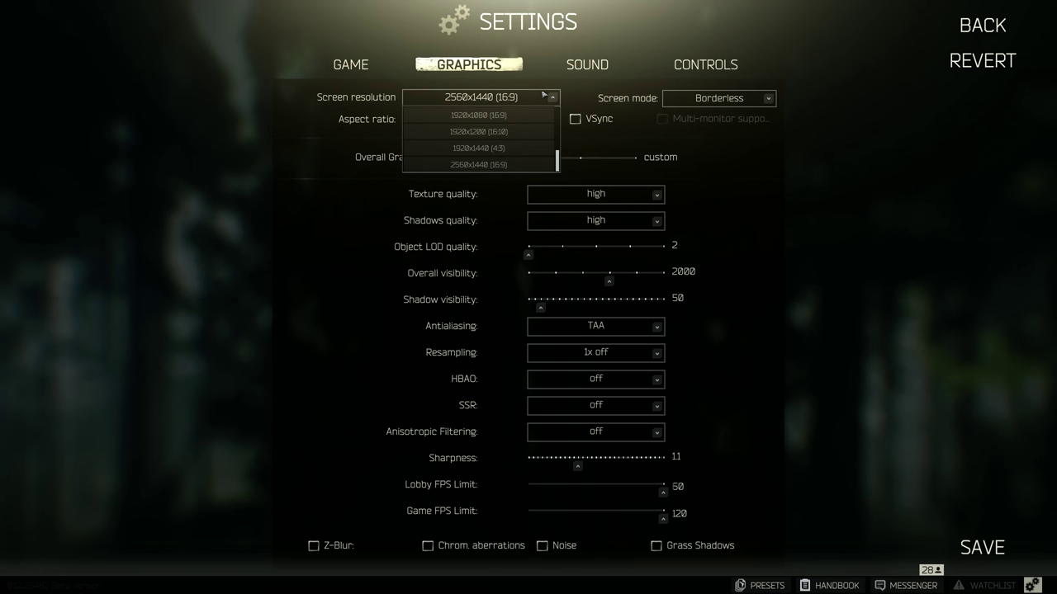
click(521, 114)
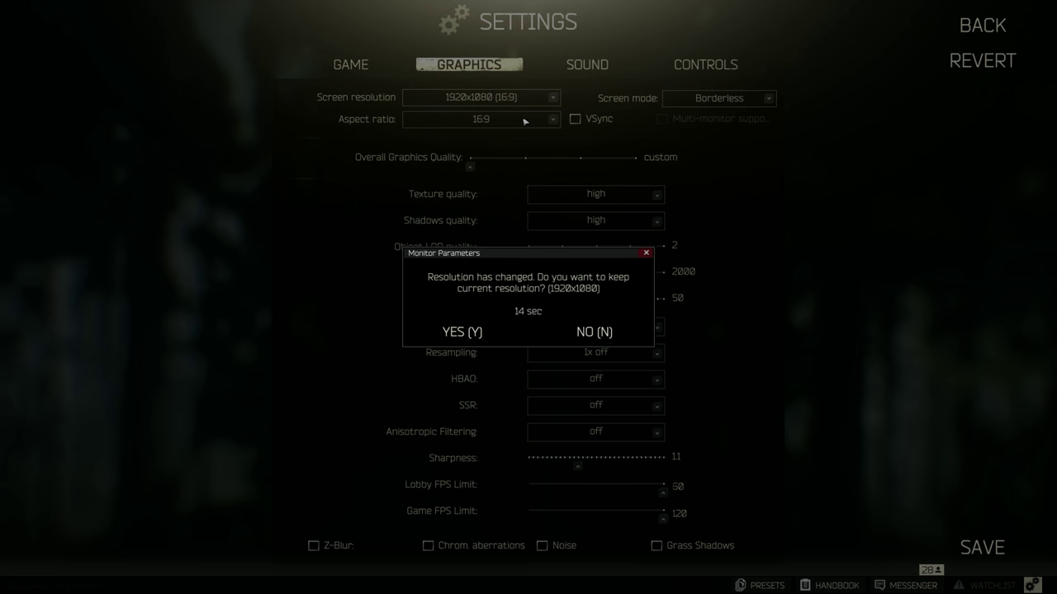
click(456, 331)
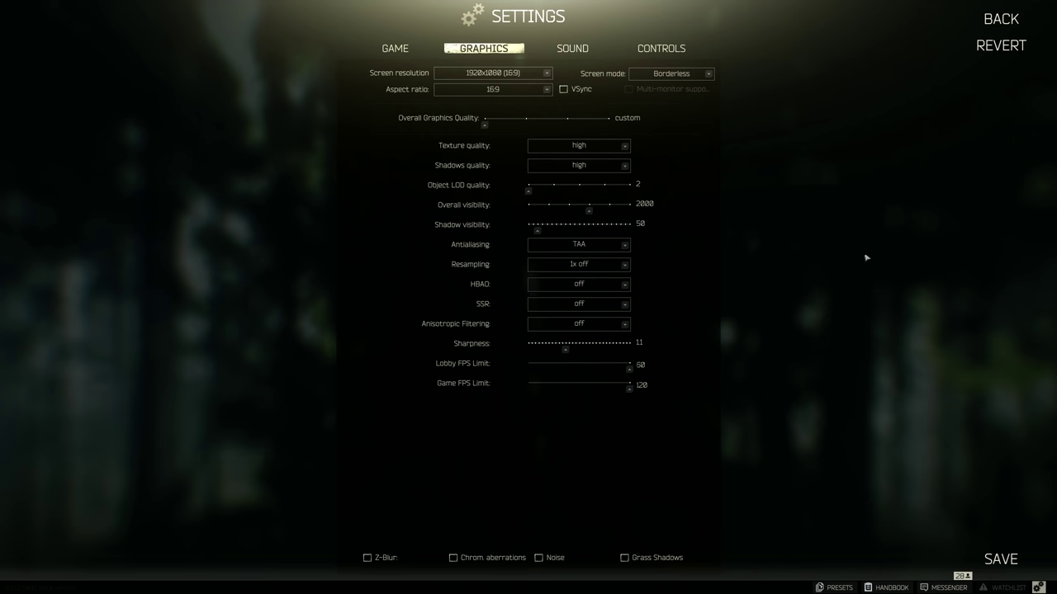
Save the 1920x1080 Borderless settings and scroll the stash down and up to confirm it fits
click(1001, 559)
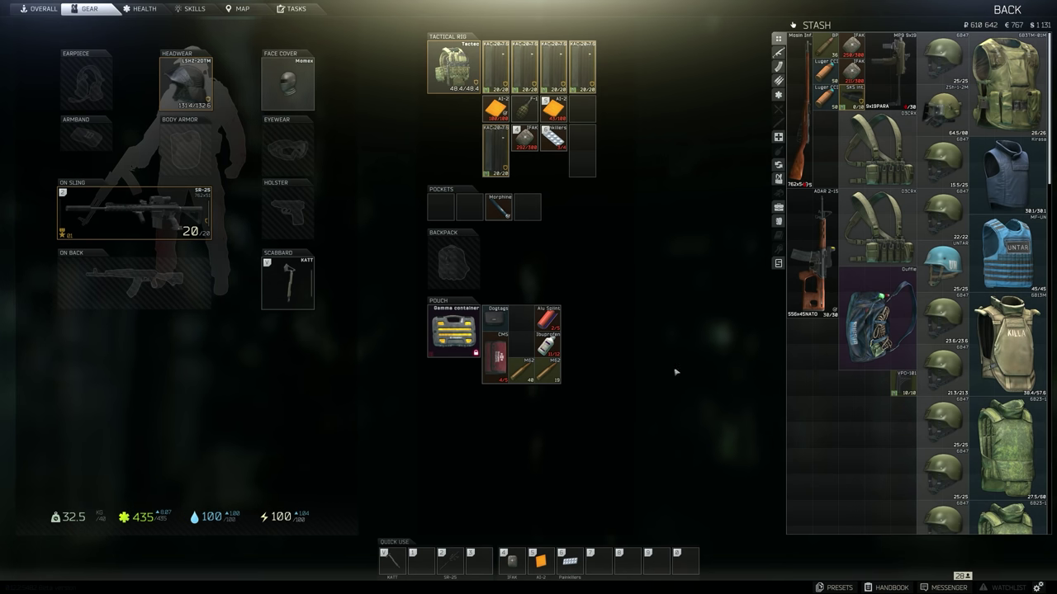
scroll(908, 437, down, 5)
scroll(910, 438, down, 6)
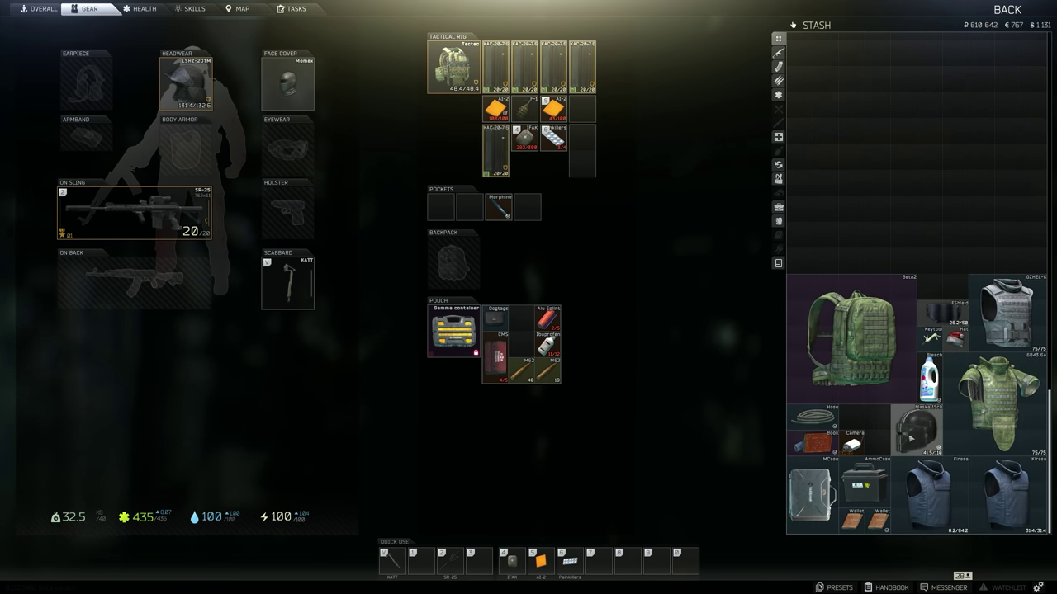
scroll(910, 441, up, 10)
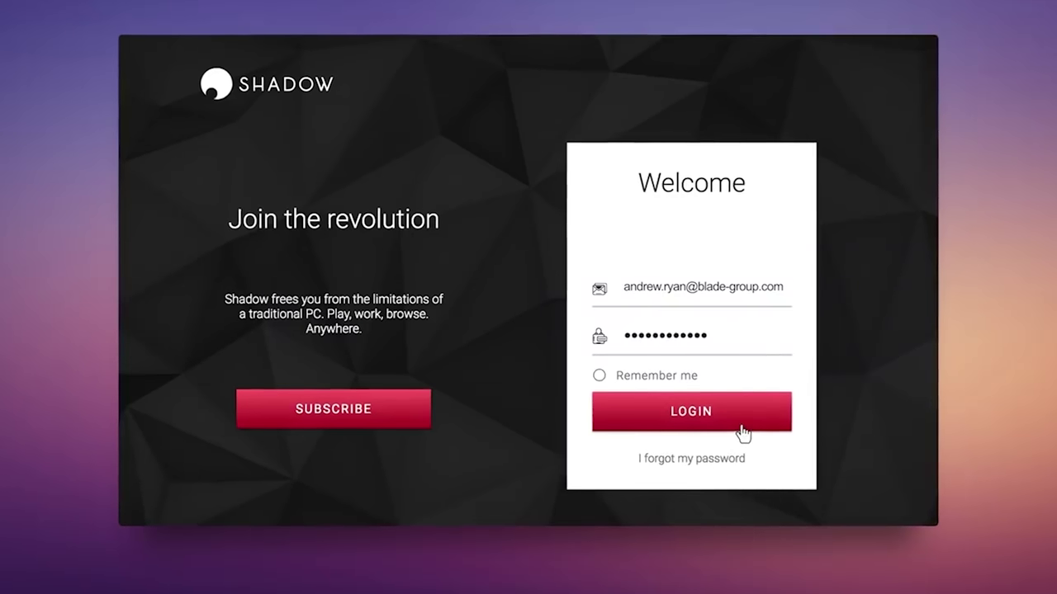
Log in to Shadow with the account e-mail and password on the welcome screen
click(742, 431)
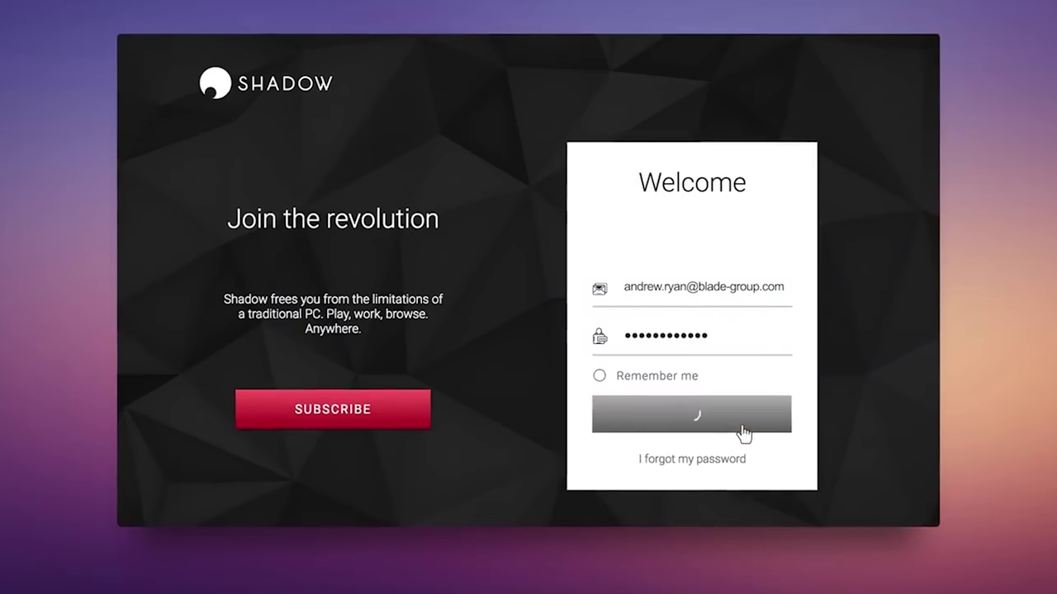